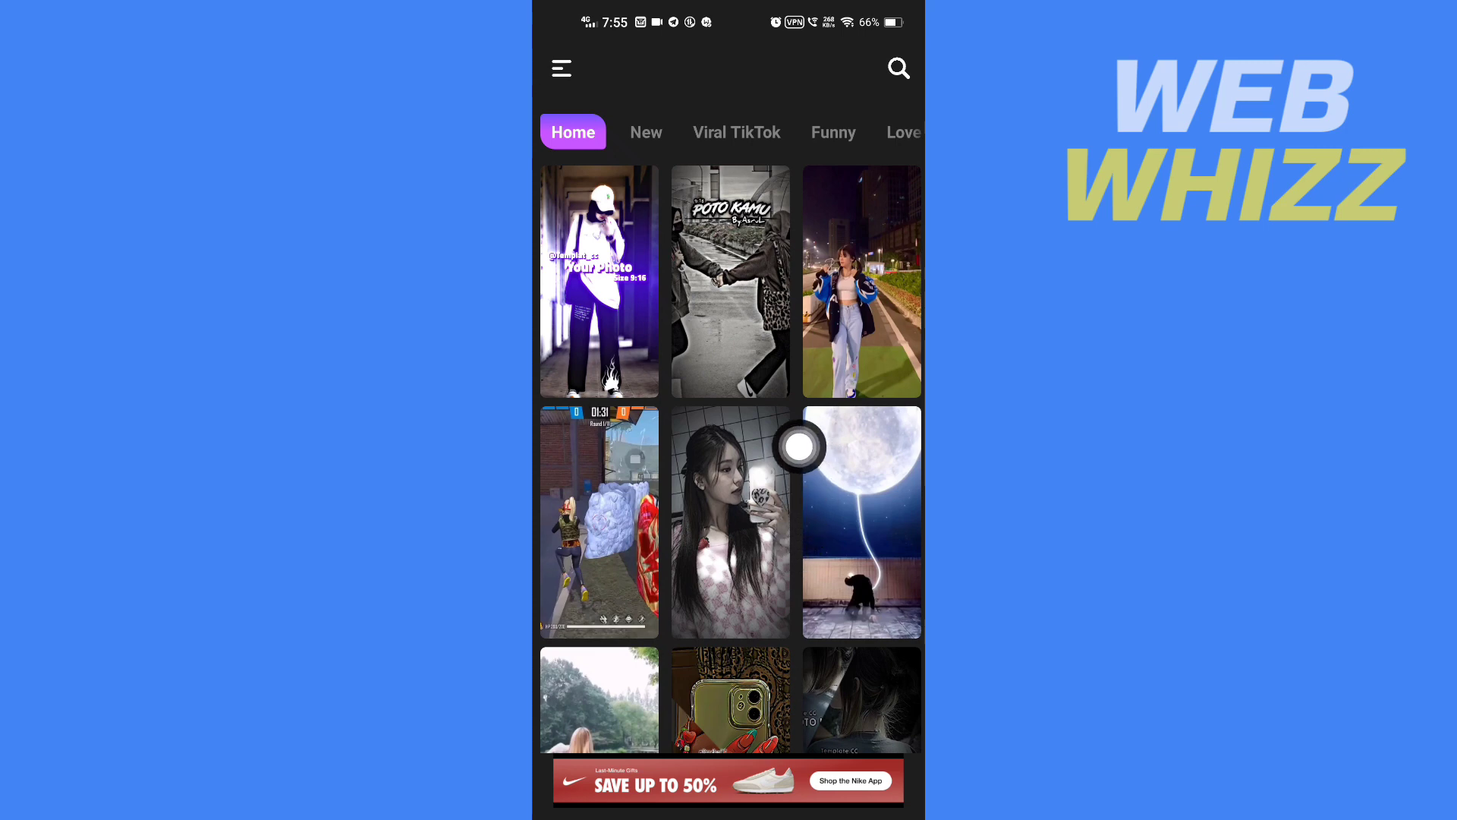
Open the mirror-selfie template preview and allow the browser to launch CapCut
left_click(730, 521)
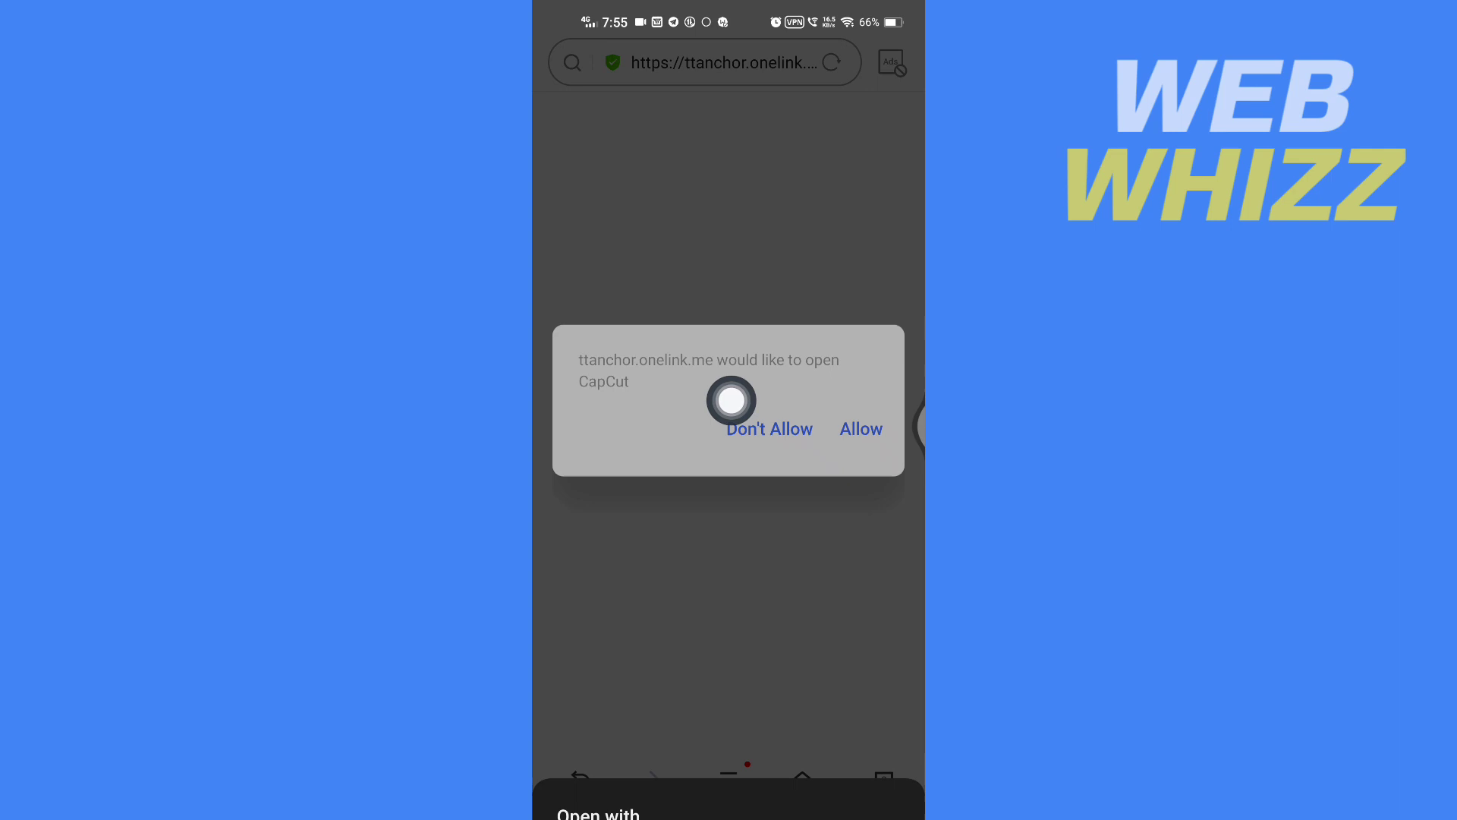
left_click(895, 385)
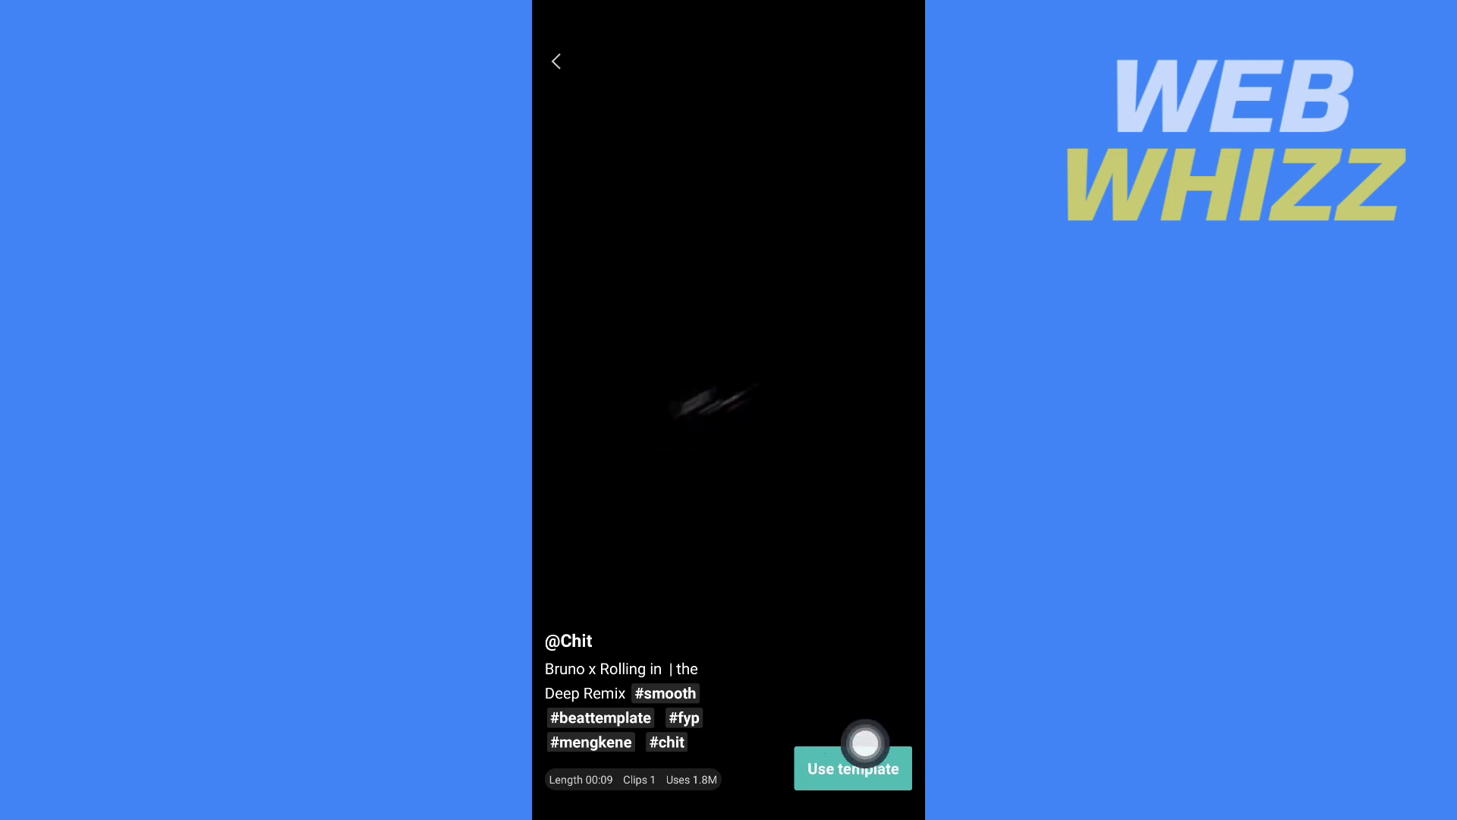
Use the mirror-selfie template and export the finished video to the device
left_click(896, 666)
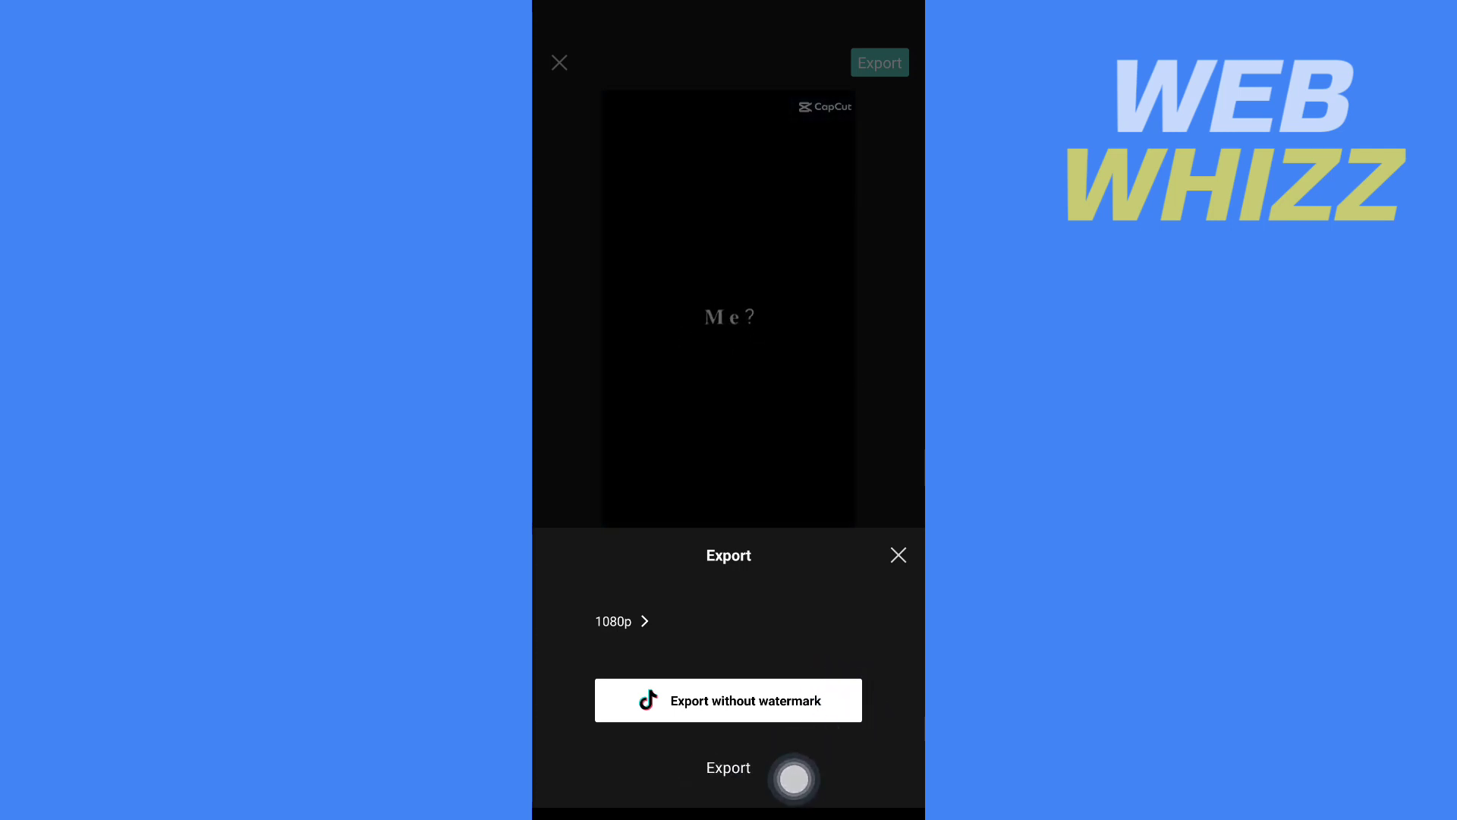
left_click(794, 779)
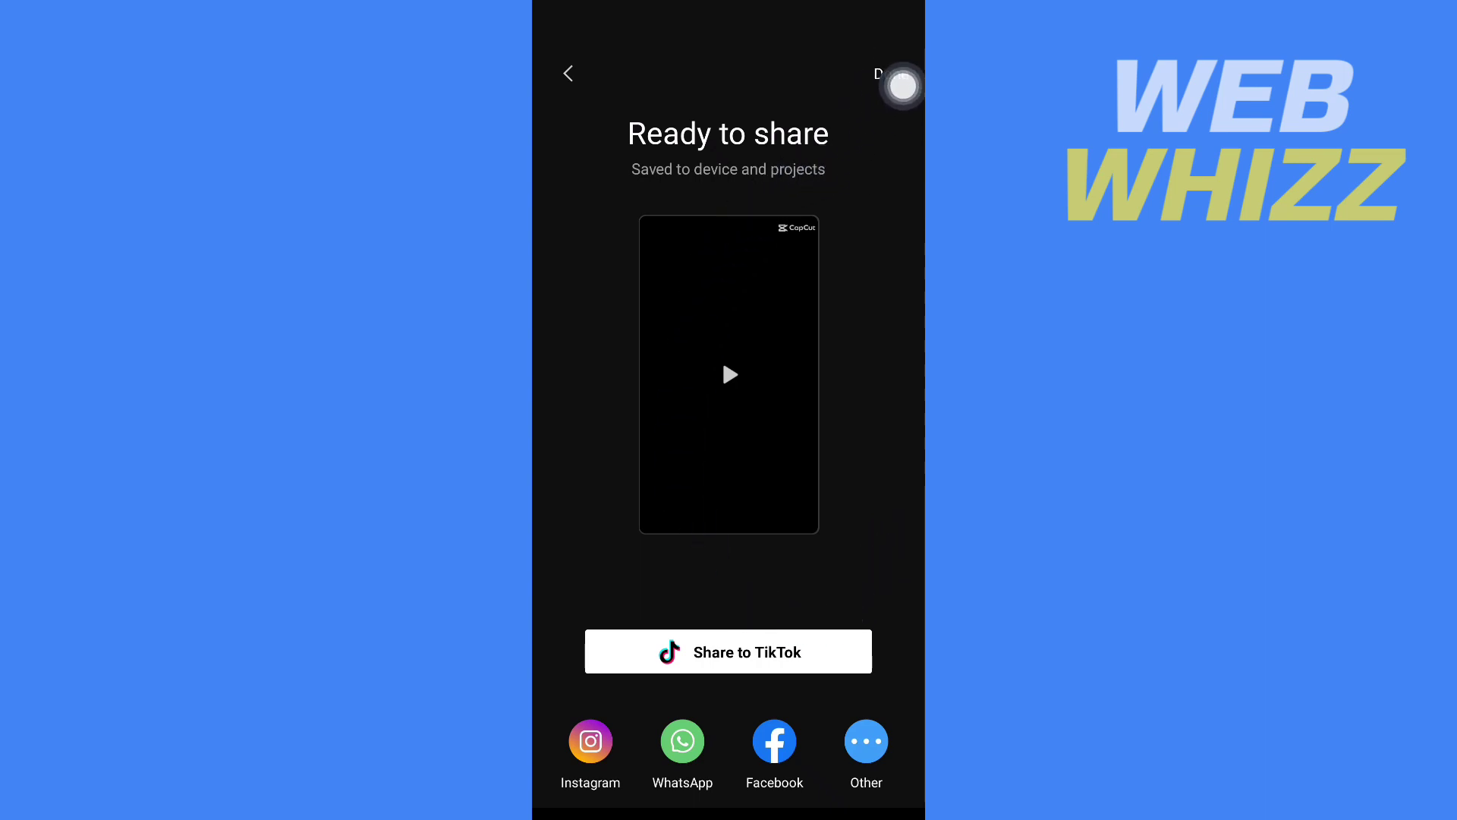
Finish the export and start a new project with the exported 00:08 video
left_click(896, 194)
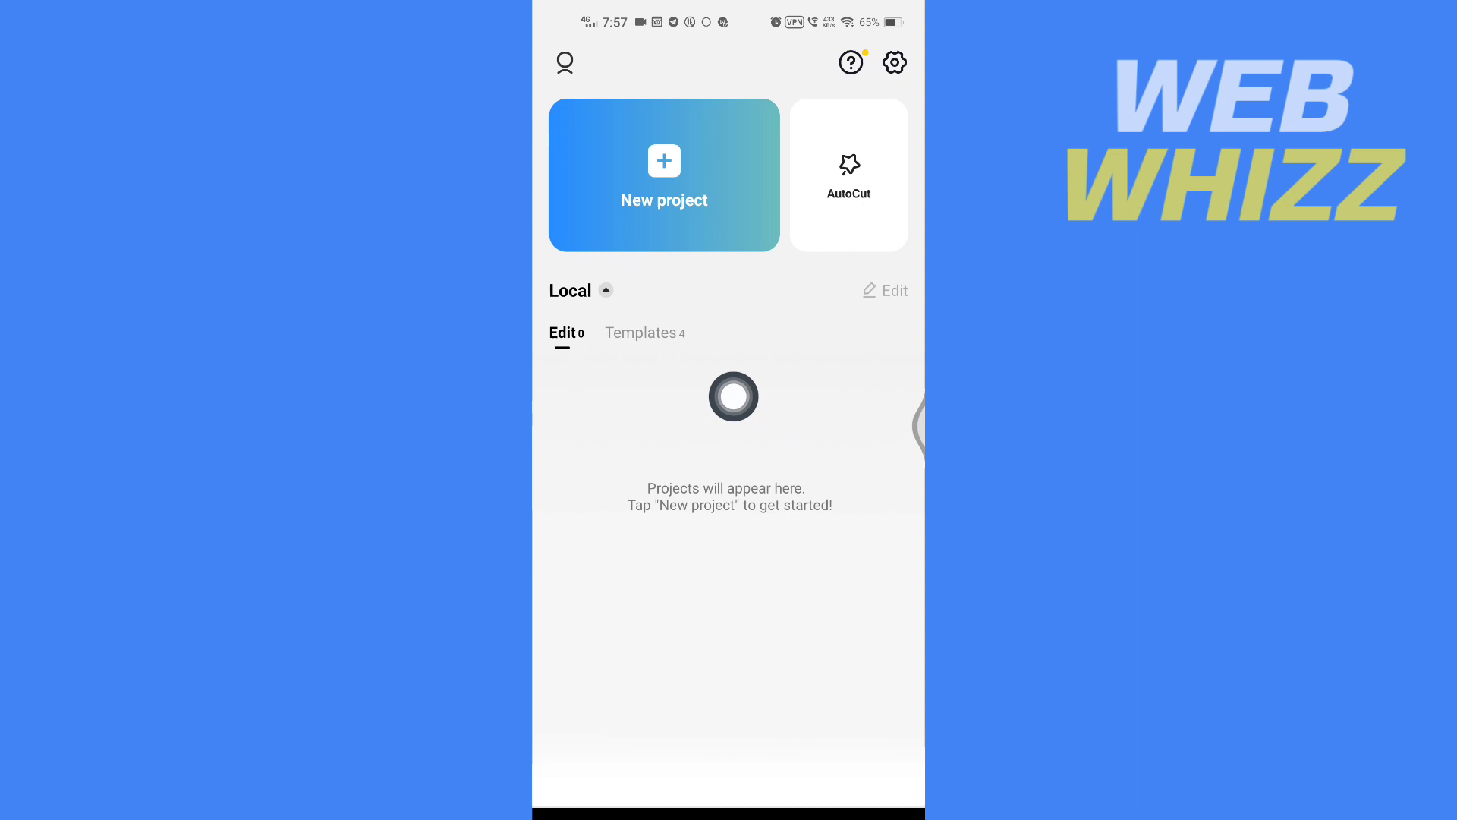
left_click(898, 263)
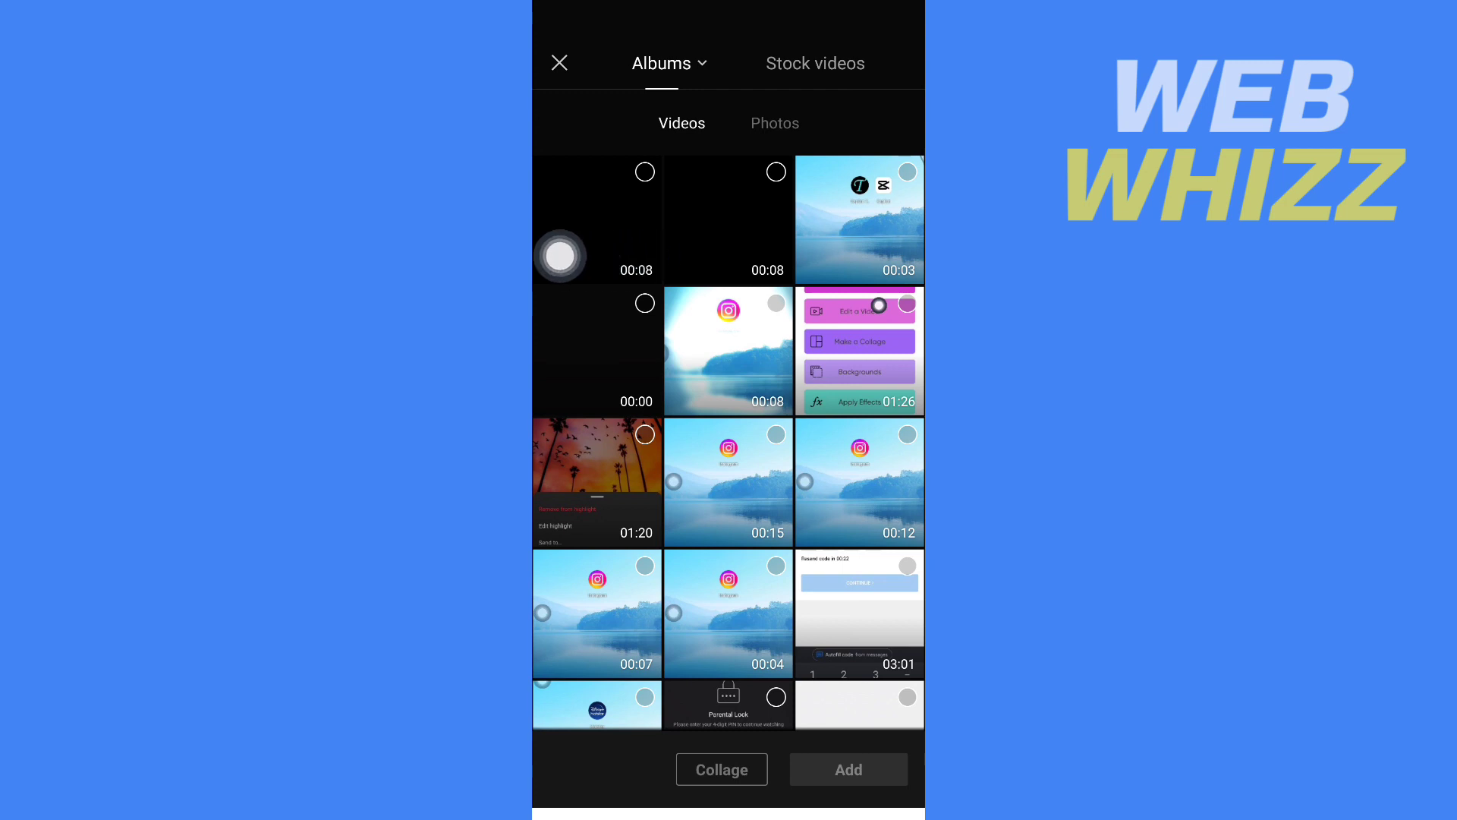
left_click(775, 171)
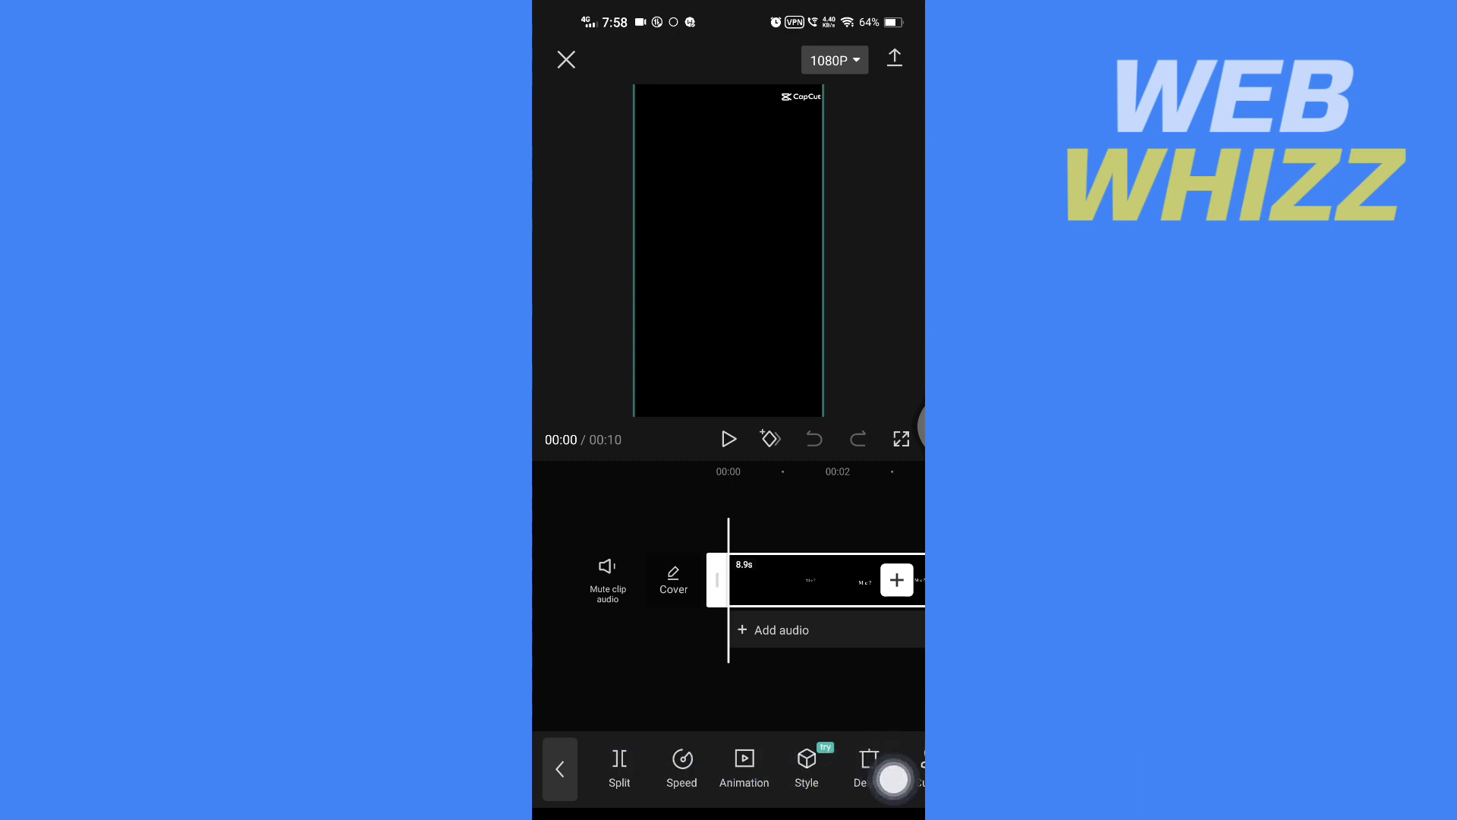
left_click_drag(894, 779, 728, 779)
left_click_drag(908, 771, 706, 778)
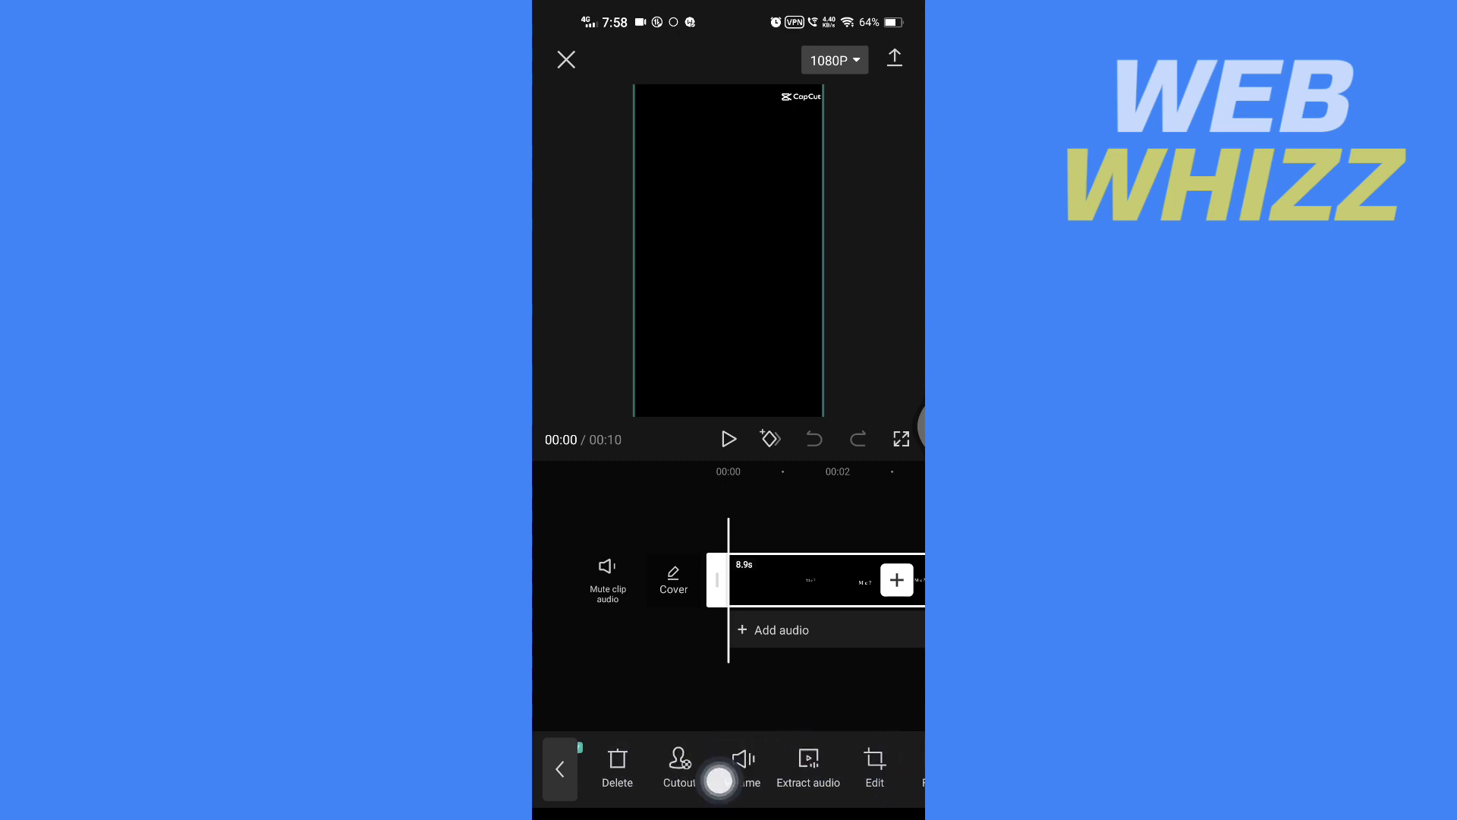
Set the template clip's volume to 0
left_click(764, 765)
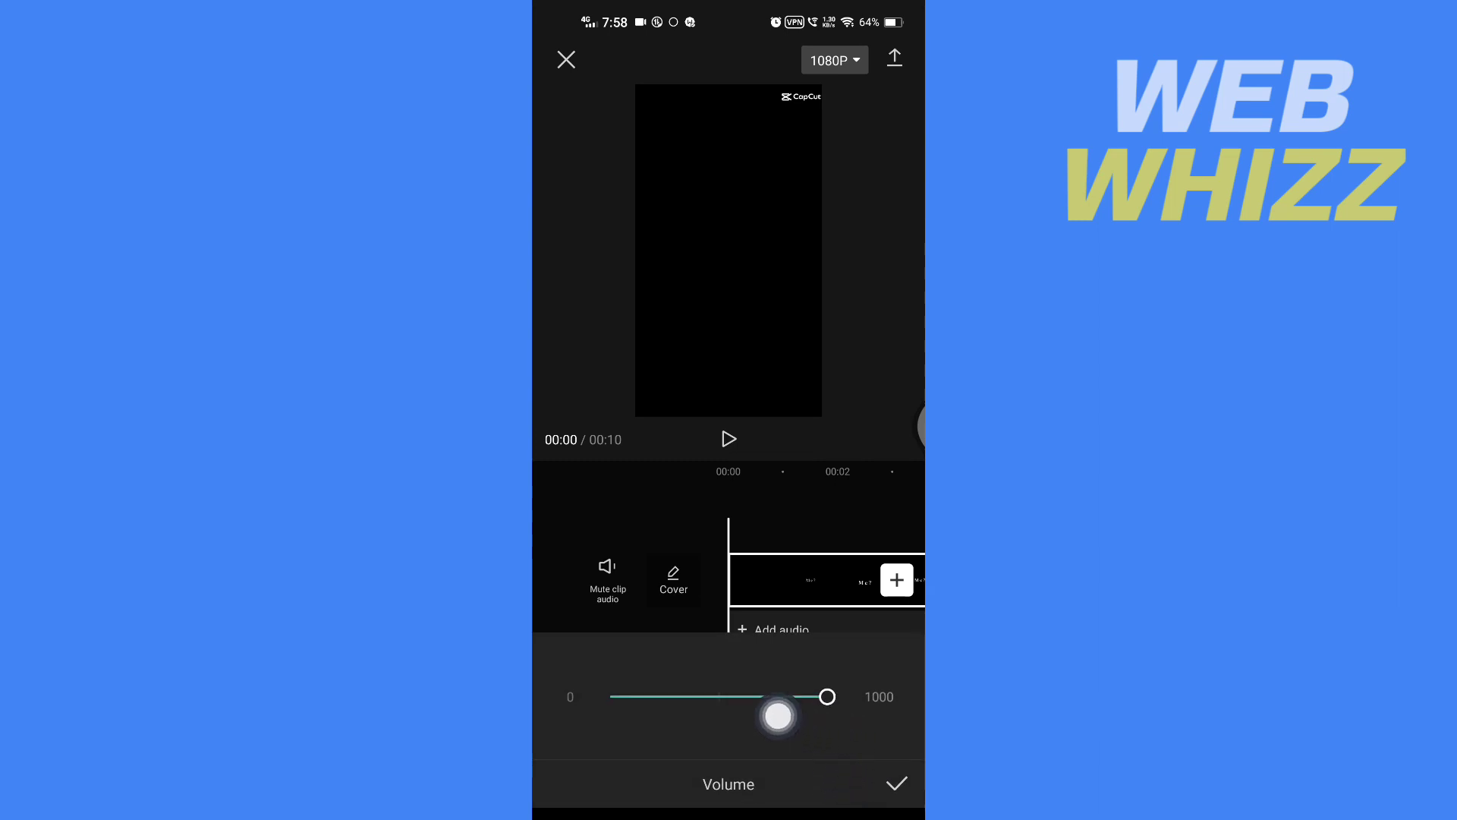
left_click_drag(827, 696, 813, 696)
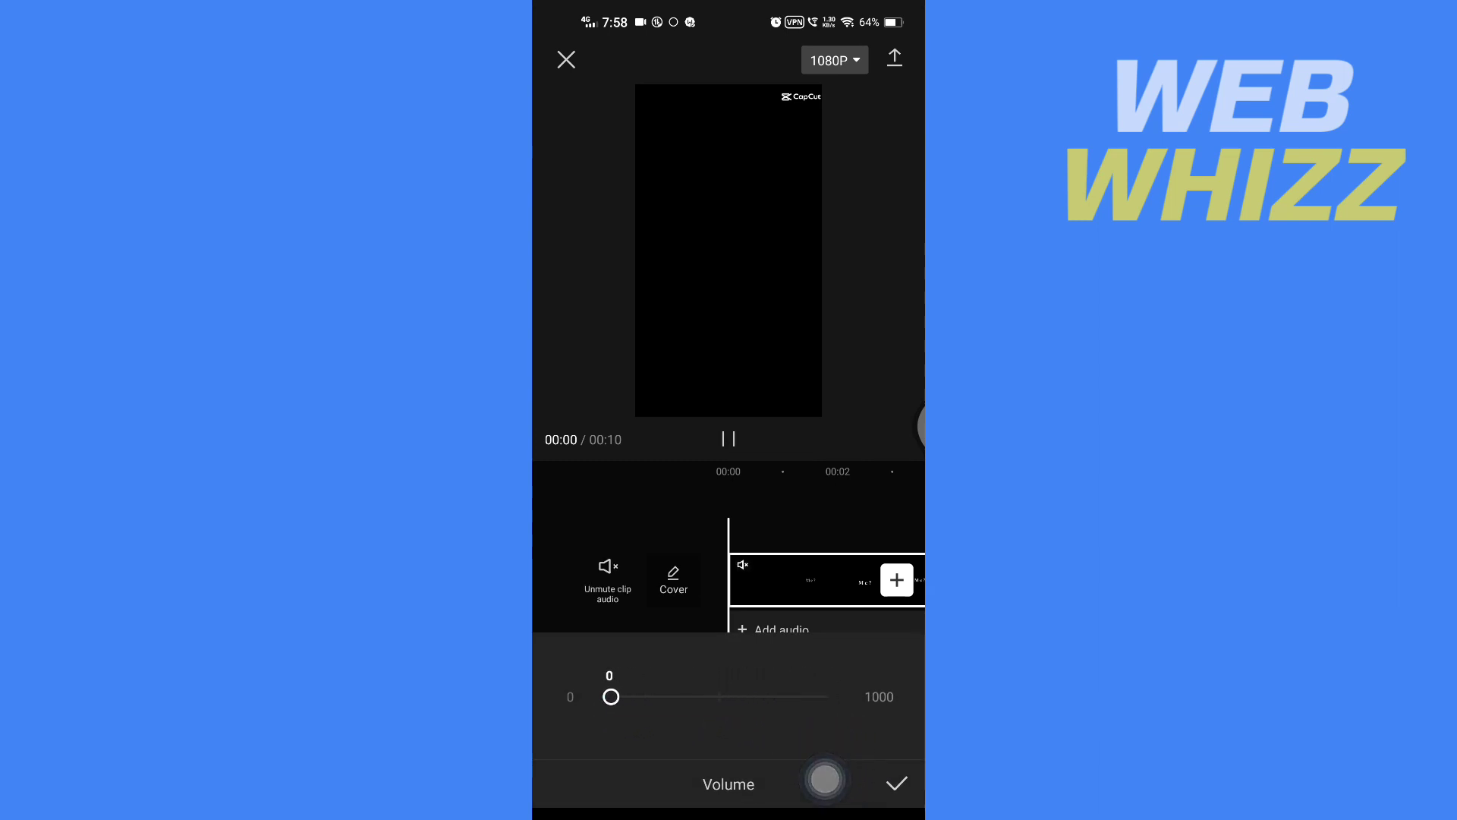
mouse_move(825, 779)
left_mouse_down()
mouse_move(877, 758)
mouse_move(800, 794)
mouse_move(797, 779)
left_mouse_up()
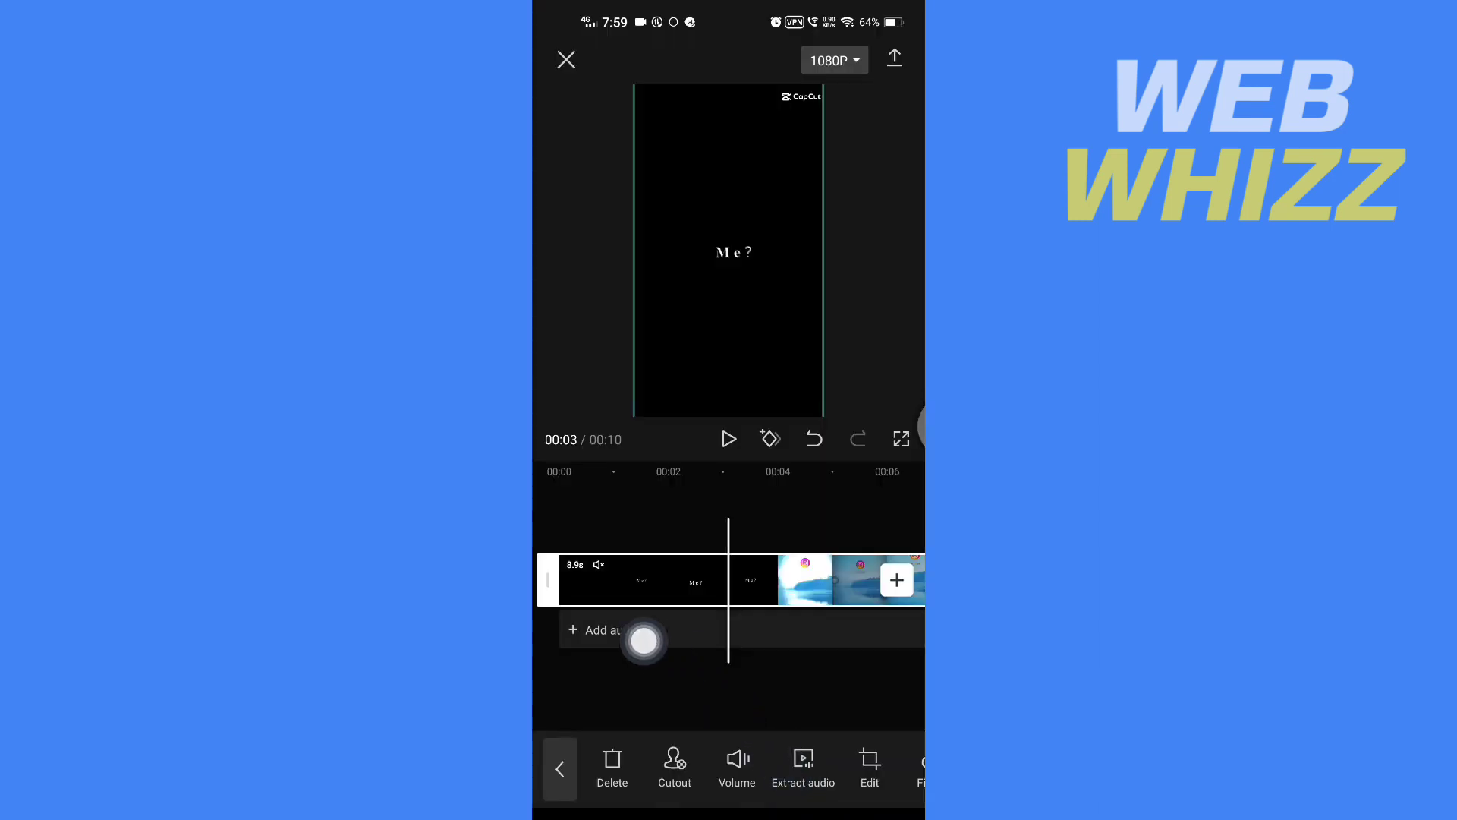
Add 'Beethoven - Für Elise' from the device's sounds to the timeline
left_click(559, 633)
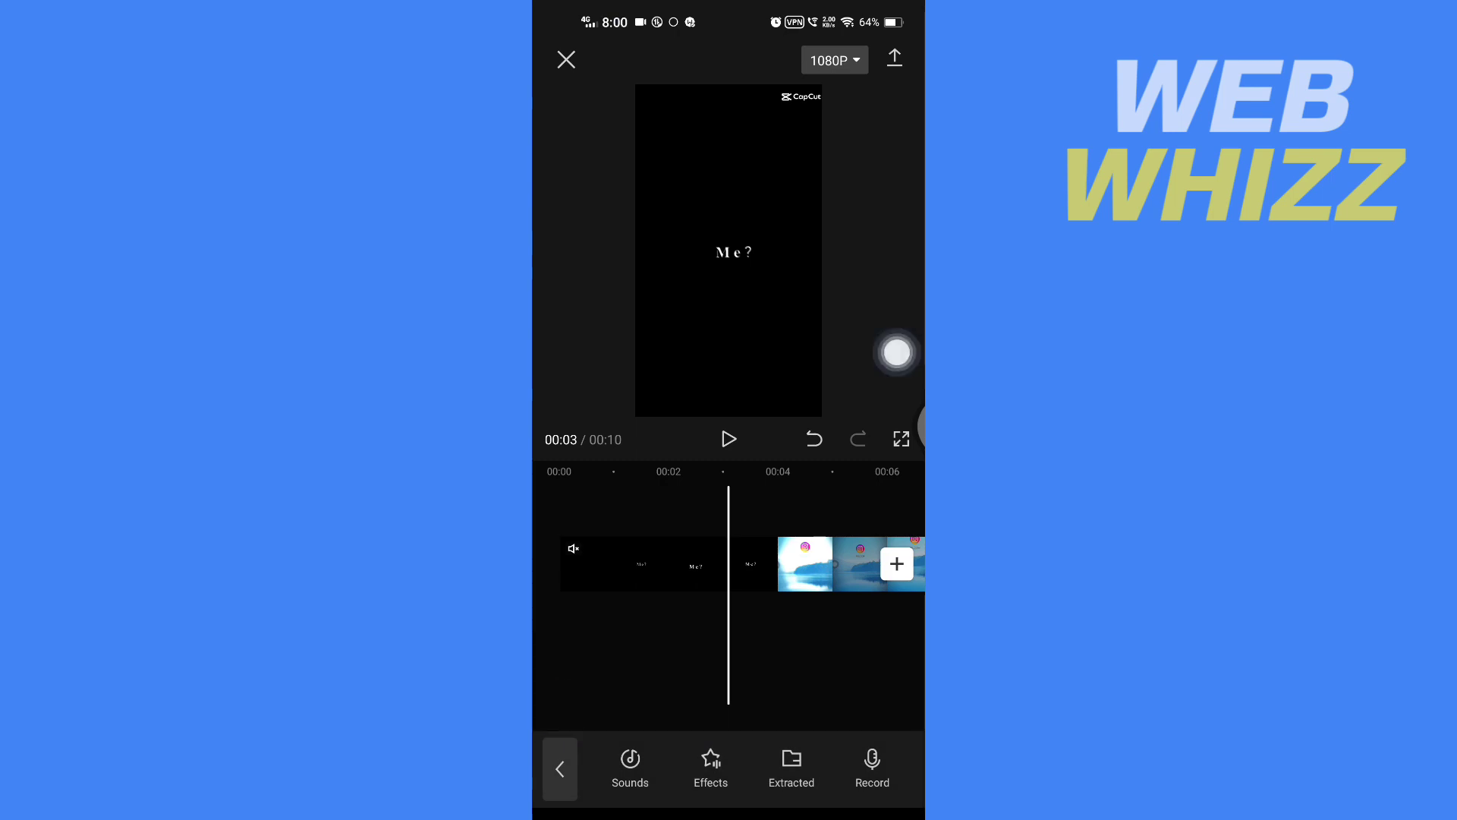
left_click(633, 758)
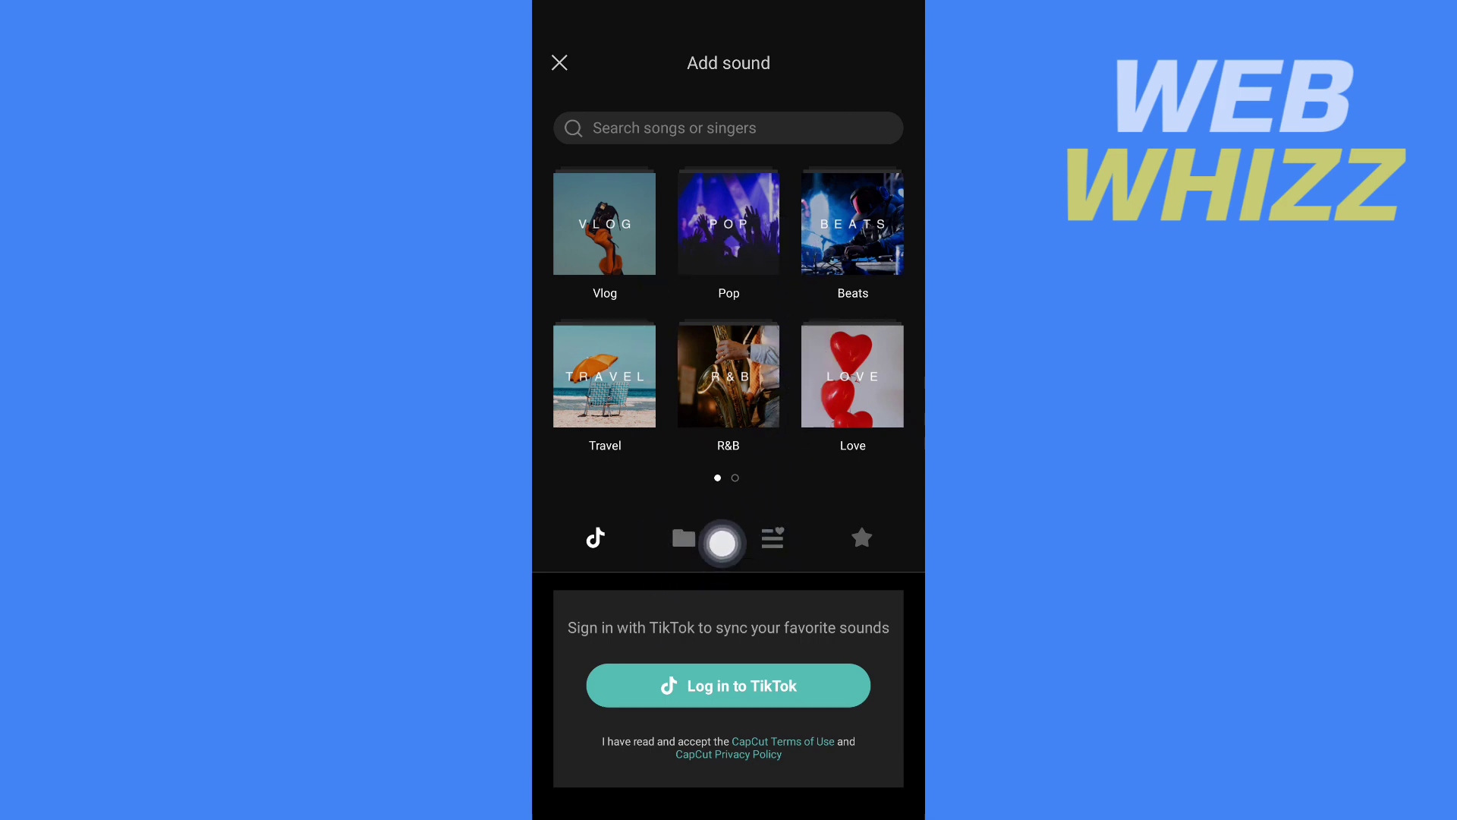
left_click(684, 541)
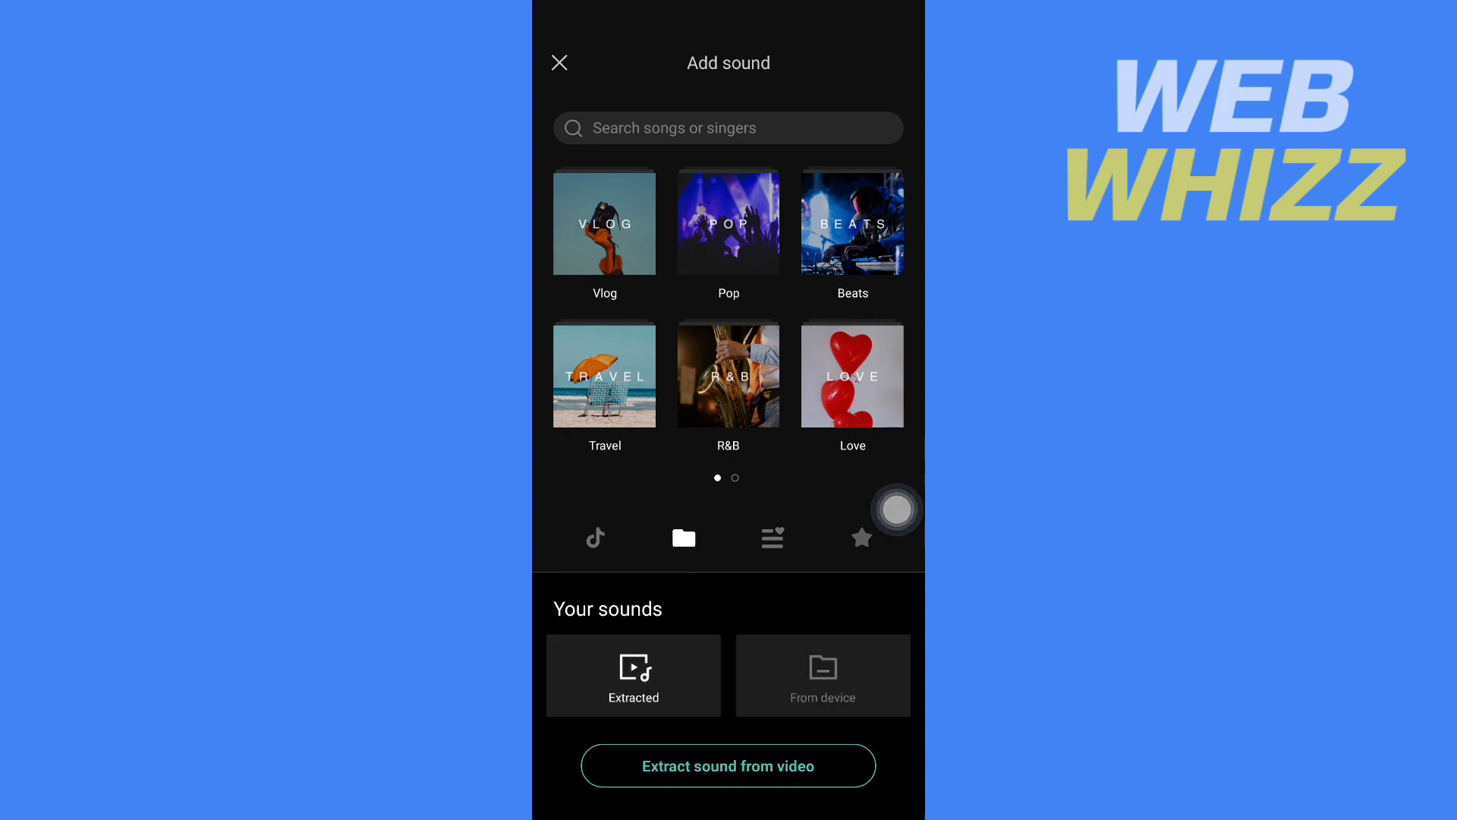
left_click(837, 687)
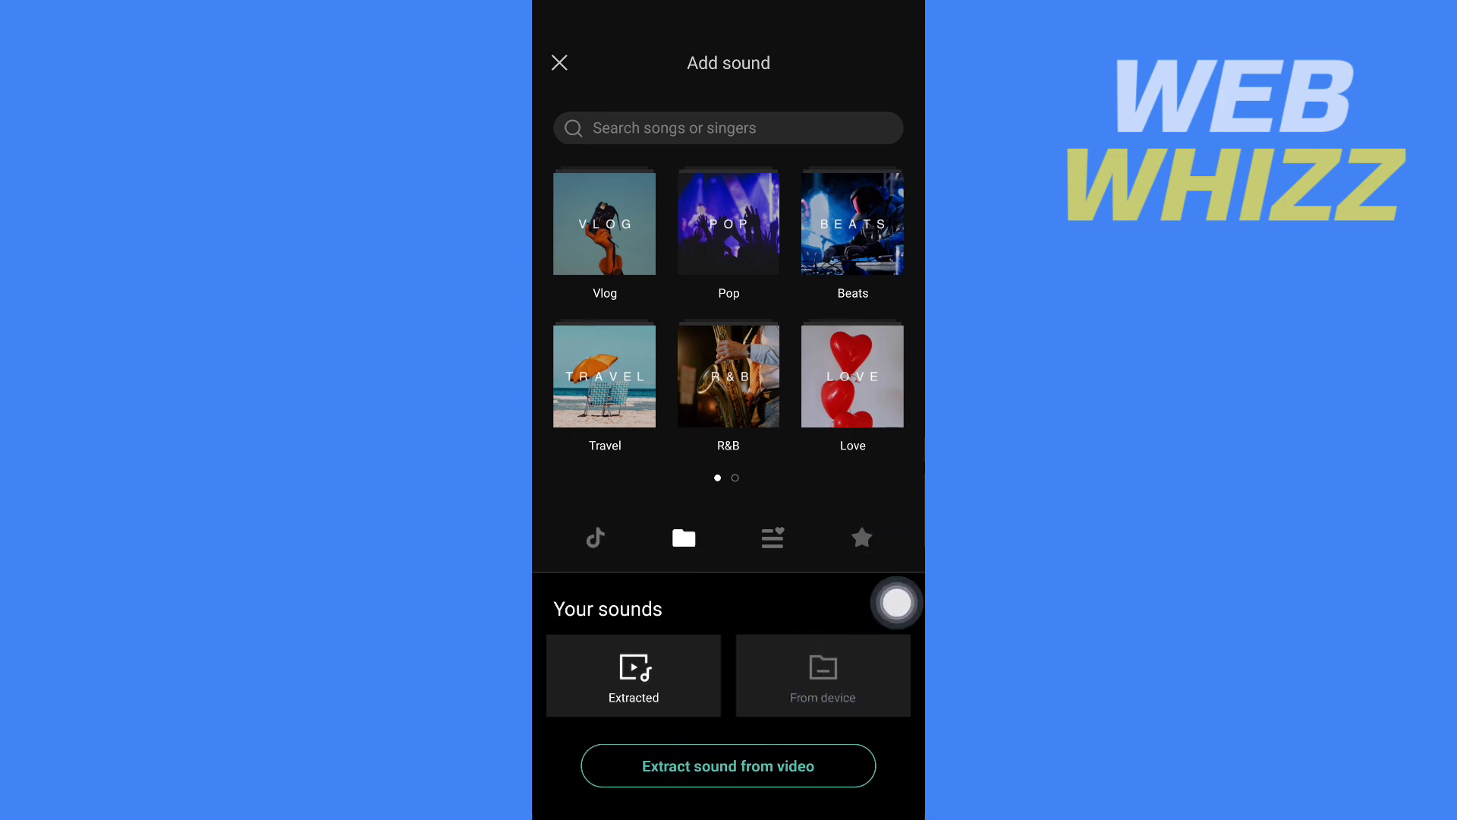
scroll(898, 604, "down", 2)
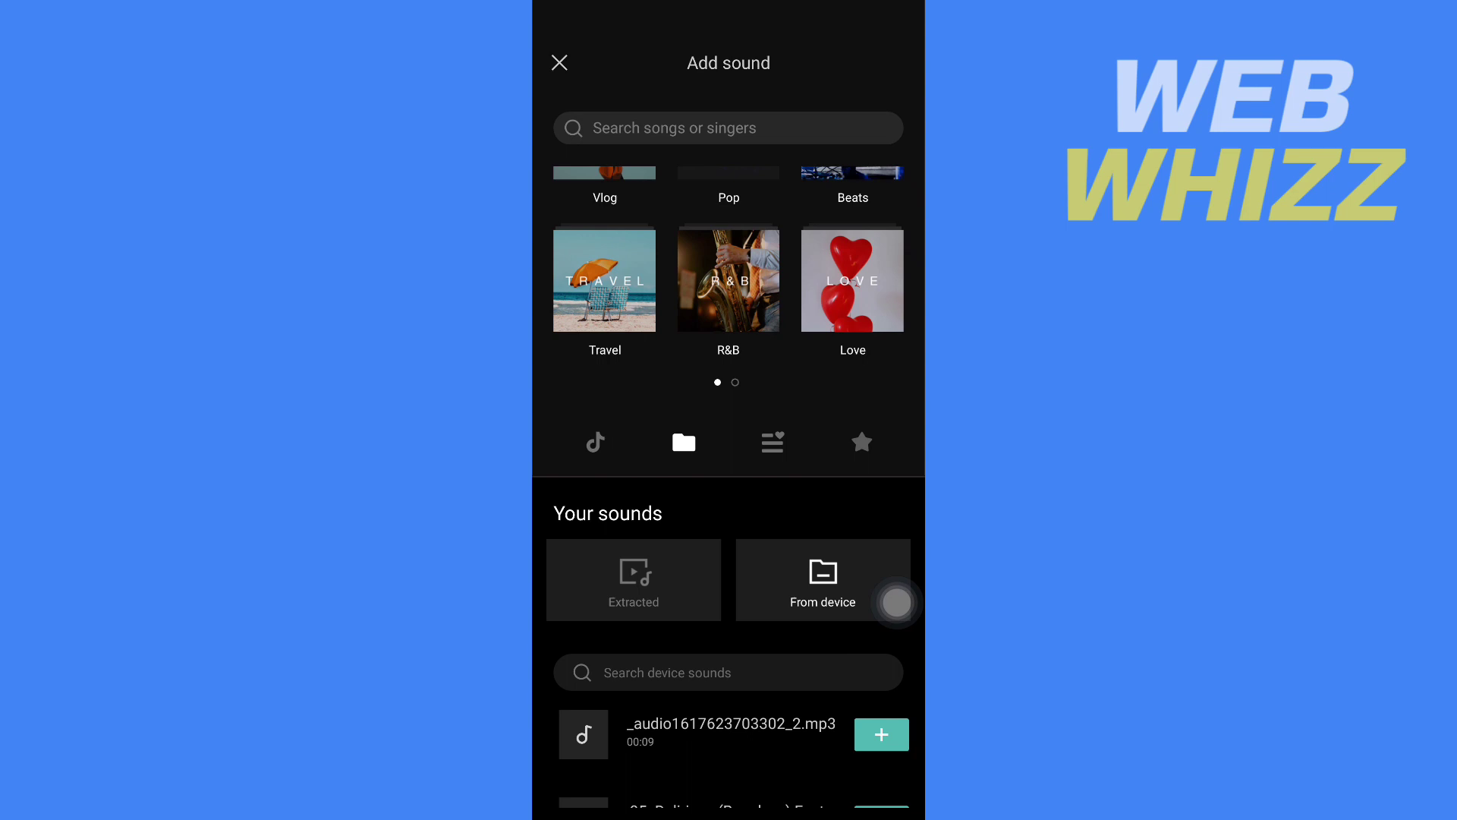
scroll(898, 604, "down", 3)
scroll(898, 603, "down", 3)
scroll(897, 604, "down", 3)
scroll(897, 604, "down", 2)
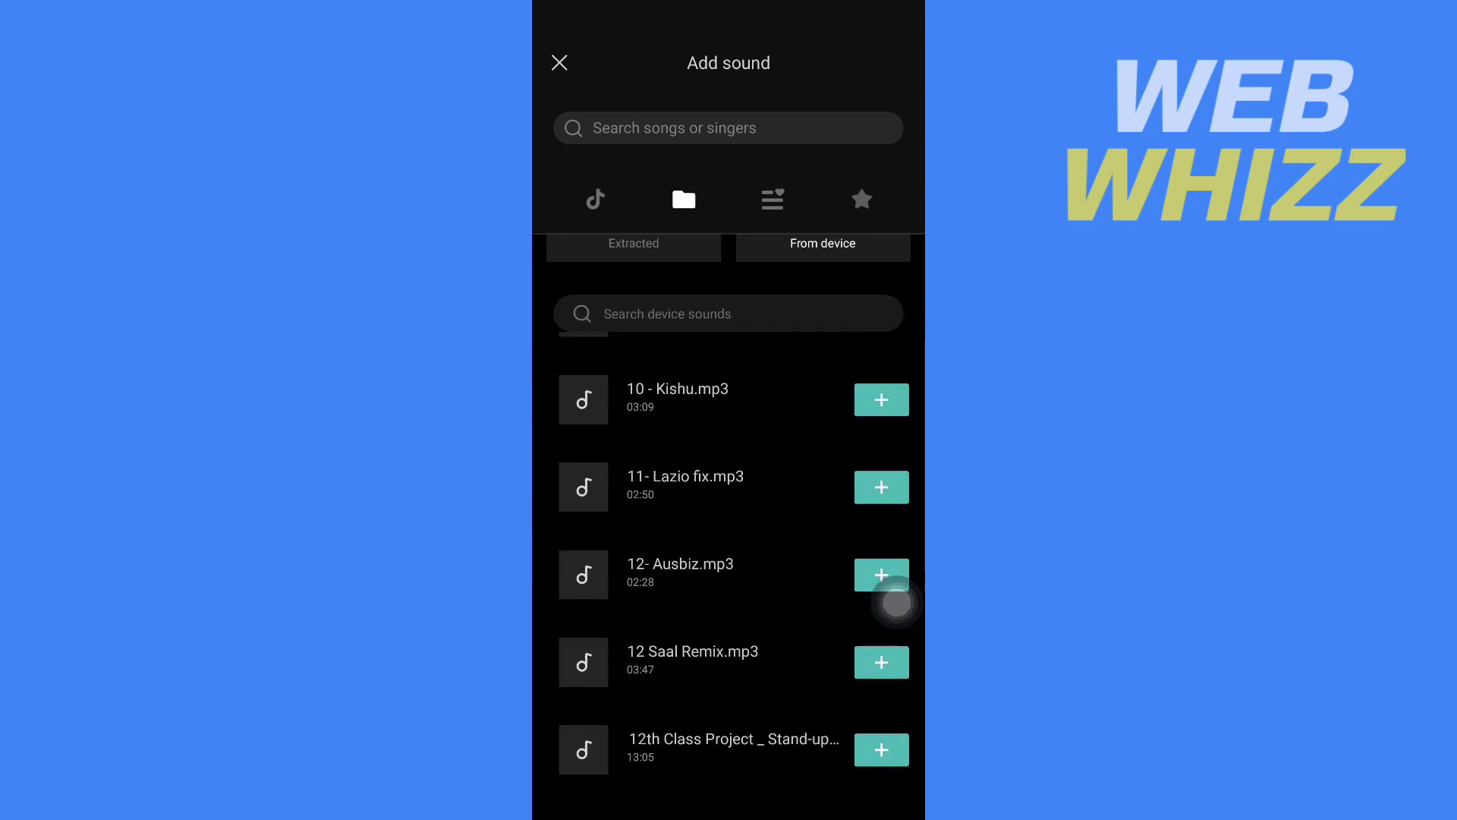
scroll(897, 603, "down", 3)
scroll(897, 603, "down", 2)
scroll(898, 604, "down", 3)
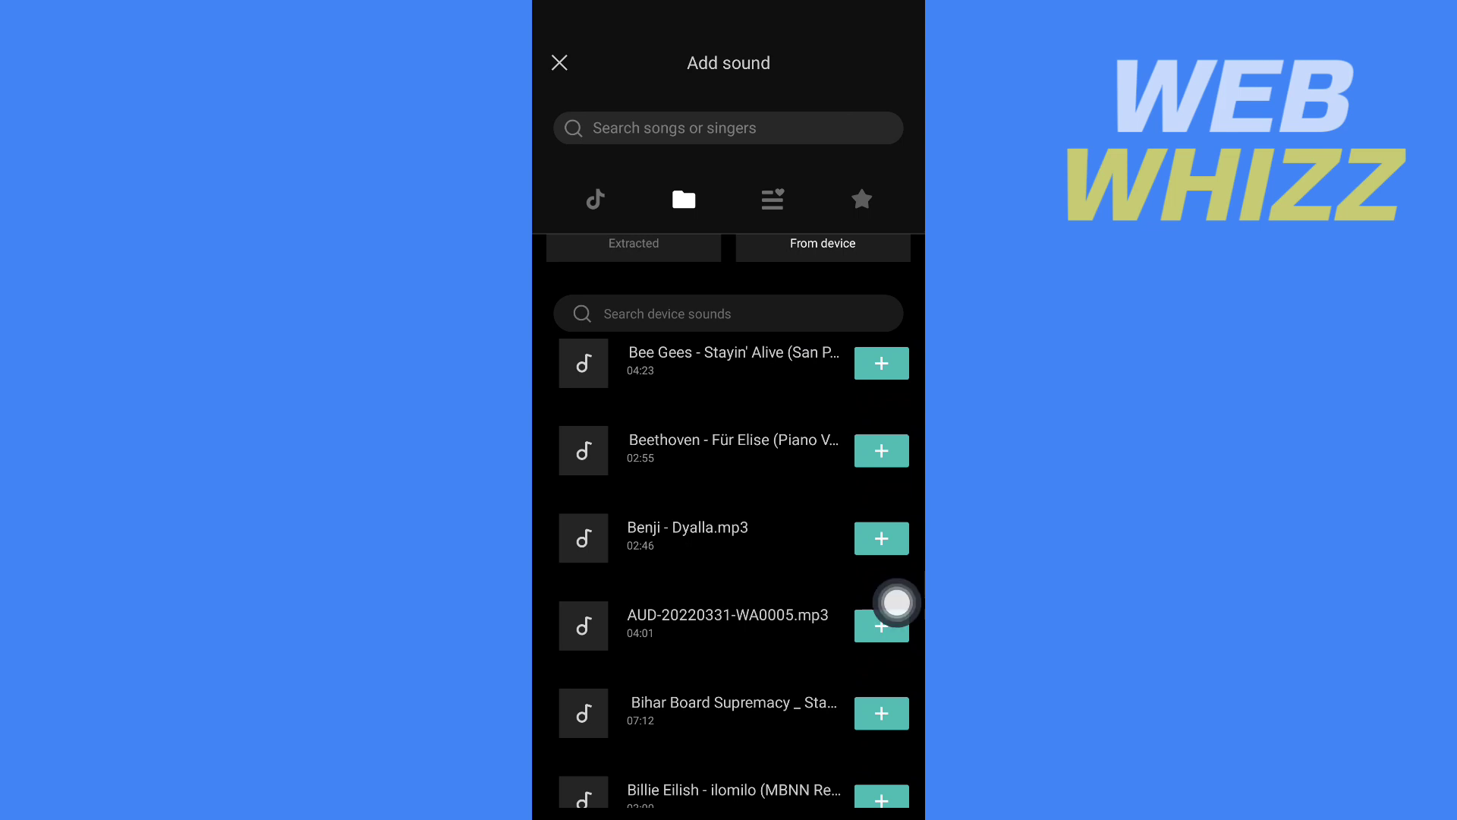
left_click(895, 546)
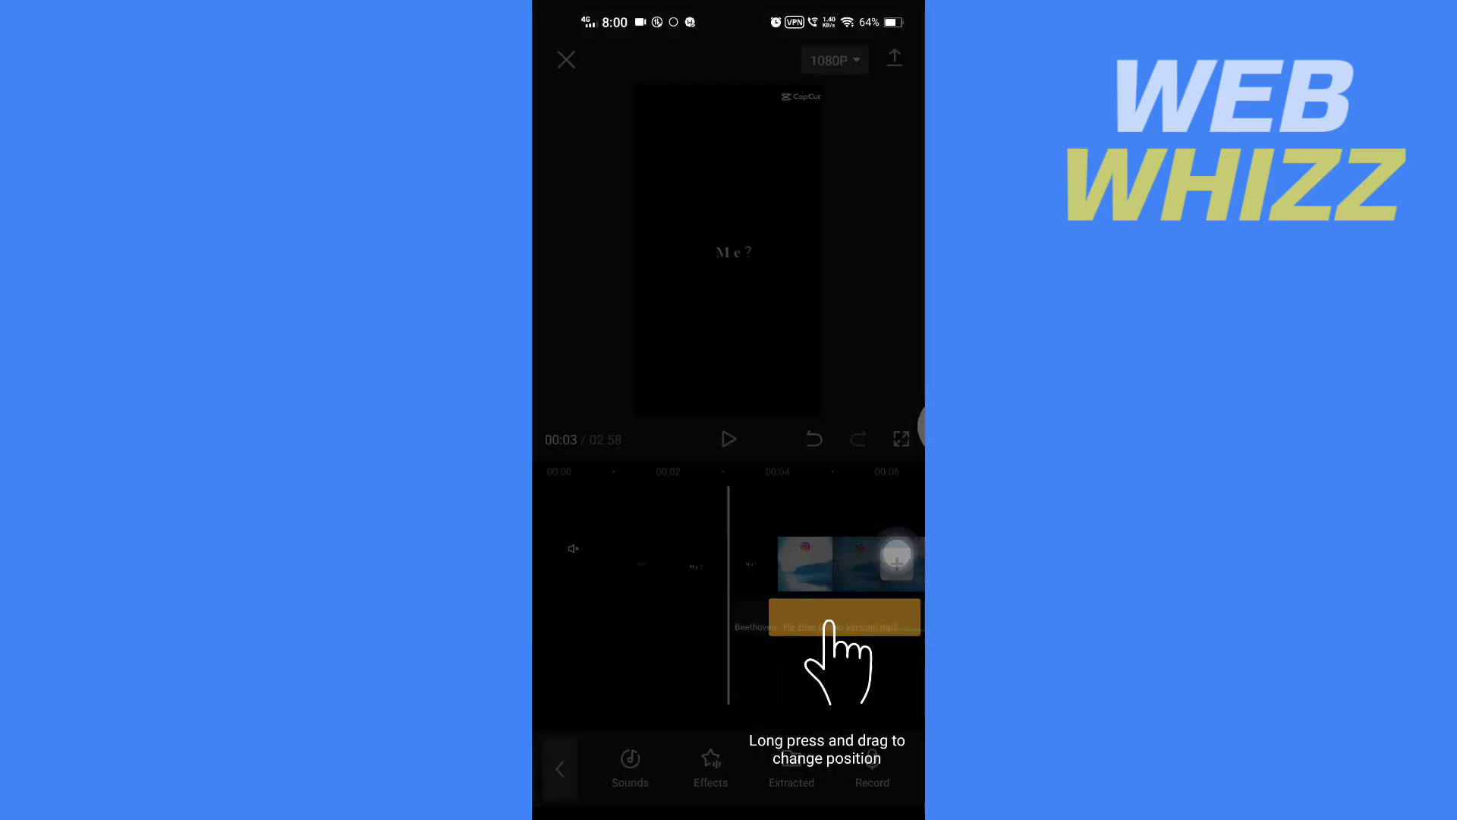
left_click_drag(626, 564, 536, 552)
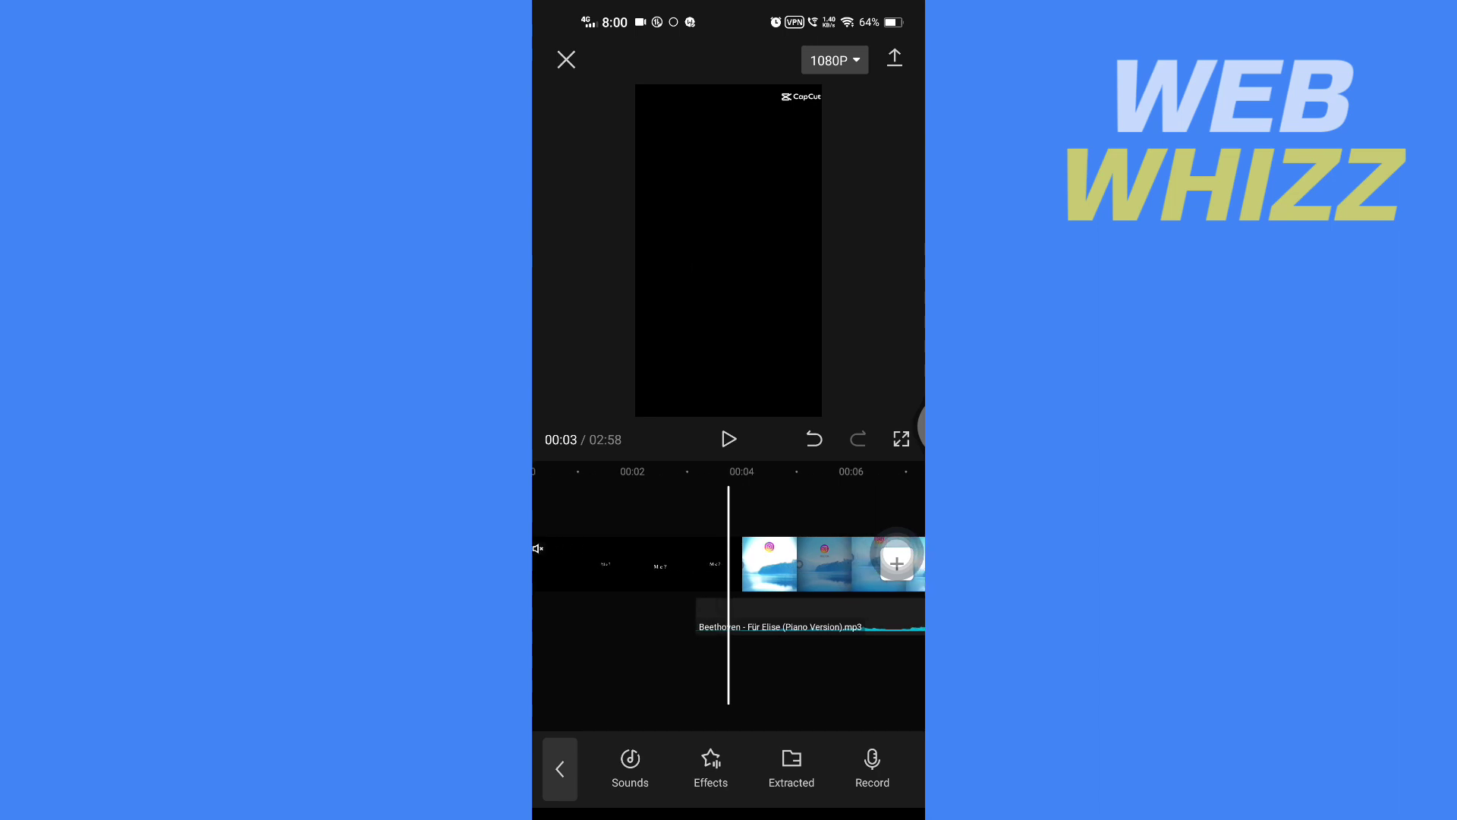
Scrub the timeline slightly back to review the Für Elise soundtrack
left_click_drag(684, 563, 690, 564)
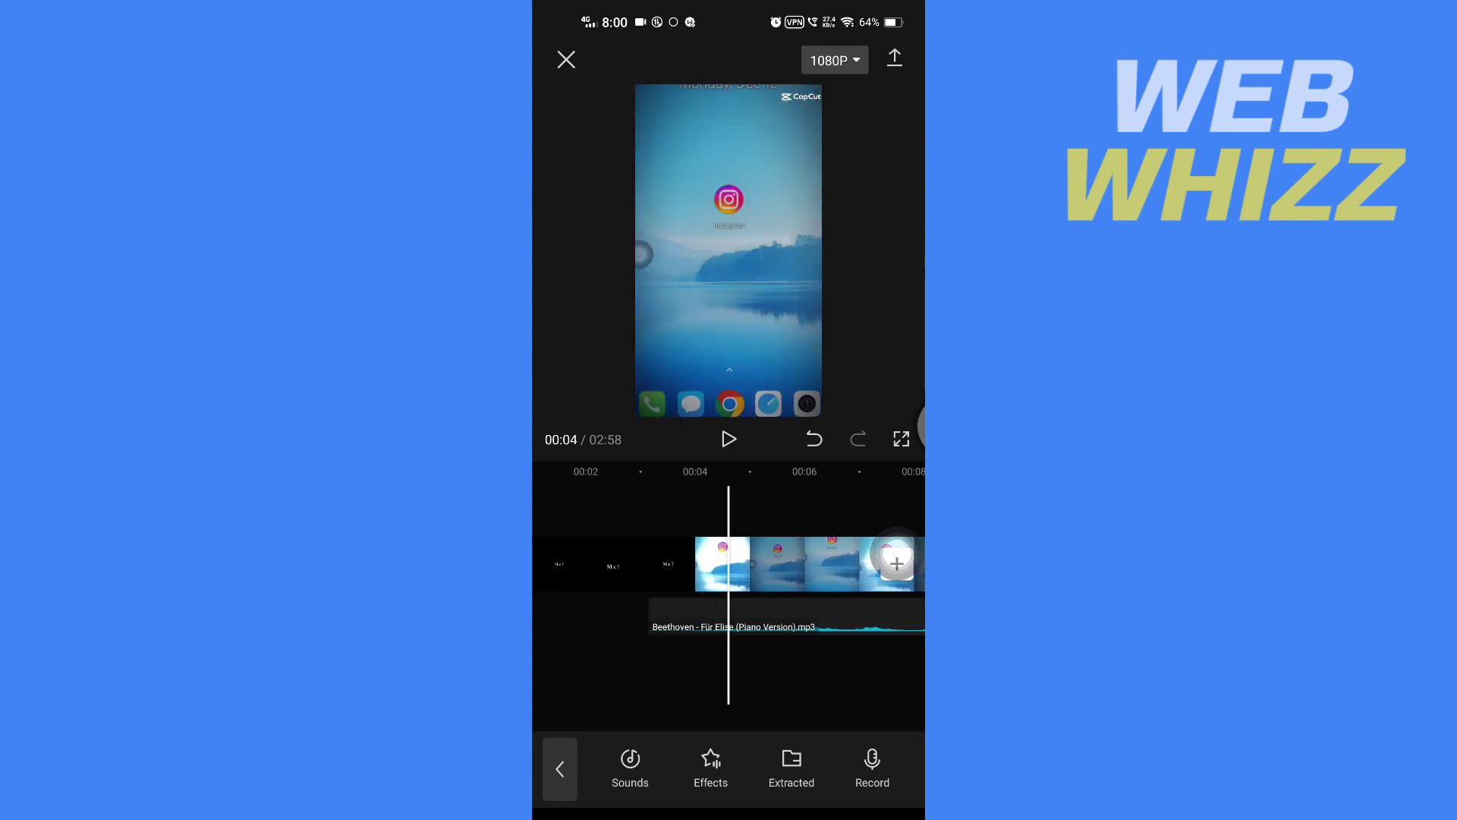